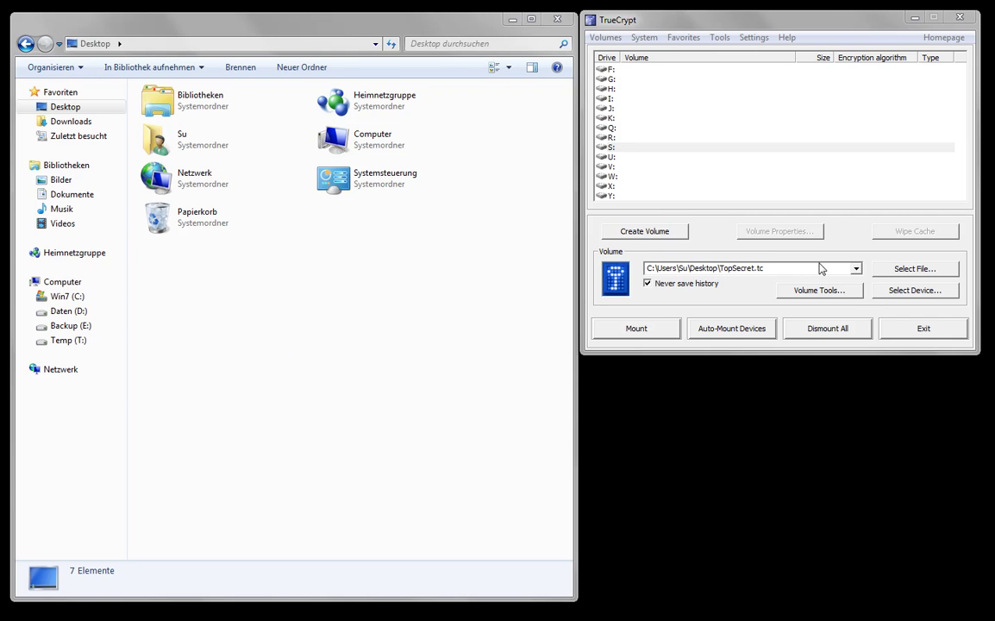
# Start creating a new encrypted file container as a standard TrueCrypt volume.
pyautogui.click(660, 233)
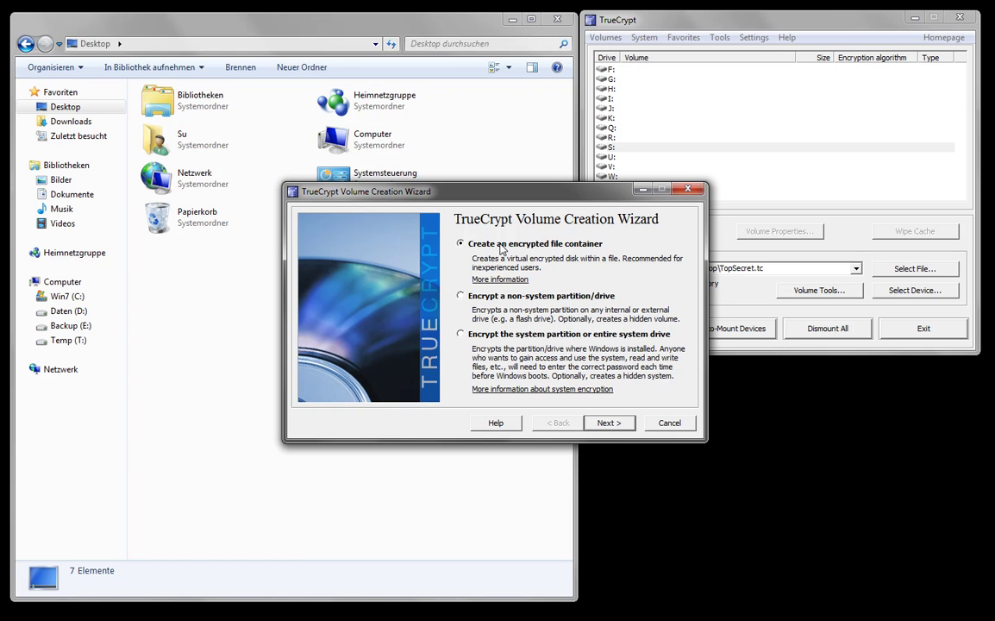
pyautogui.click(612, 424)
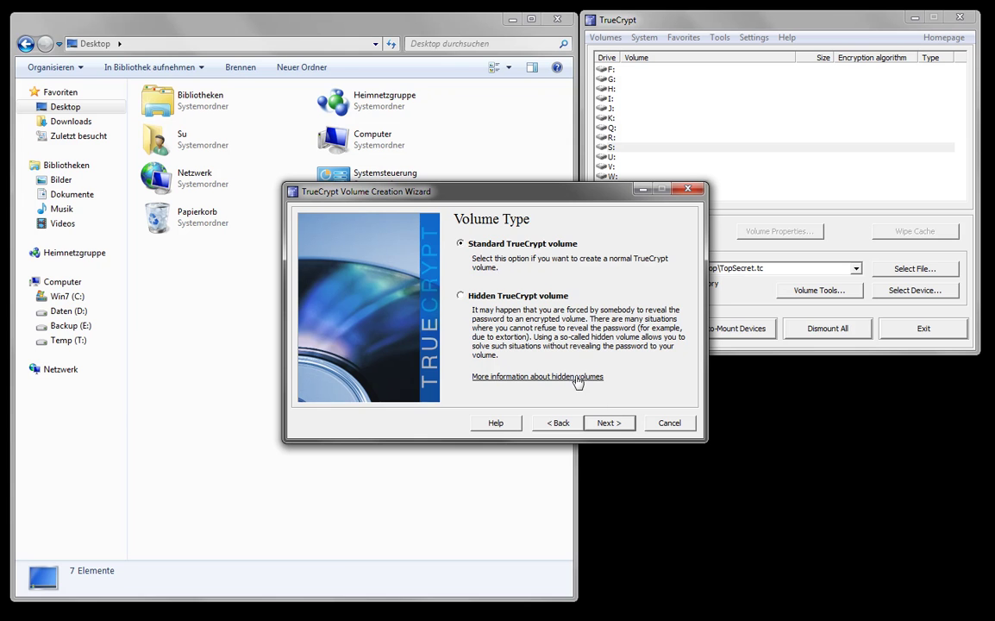
pyautogui.click(612, 424)
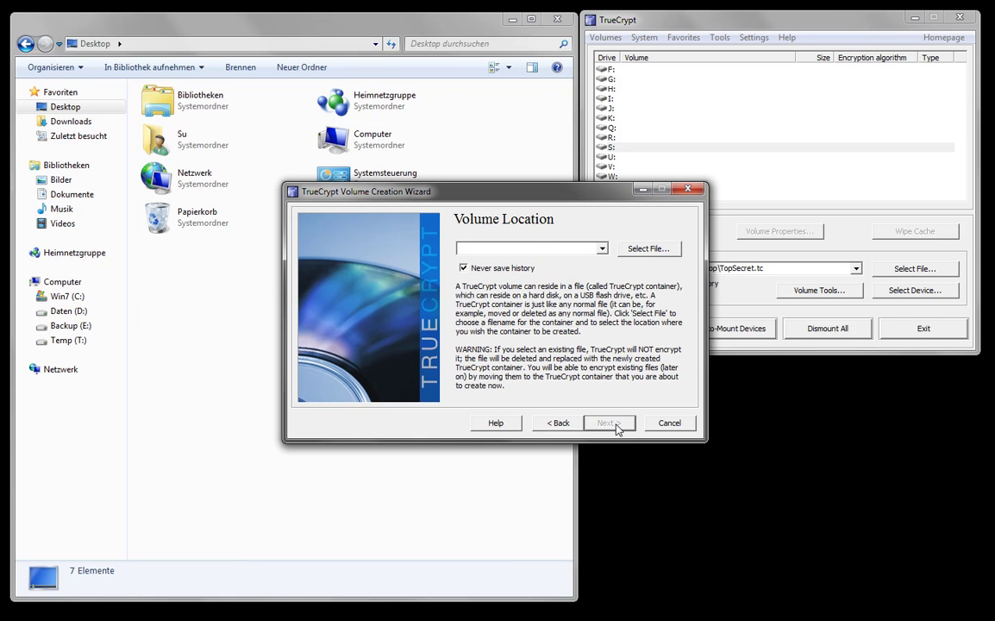
# Set the volume location to a new file named TopSecret.tc on the Desktop.
pyautogui.click(643, 250)
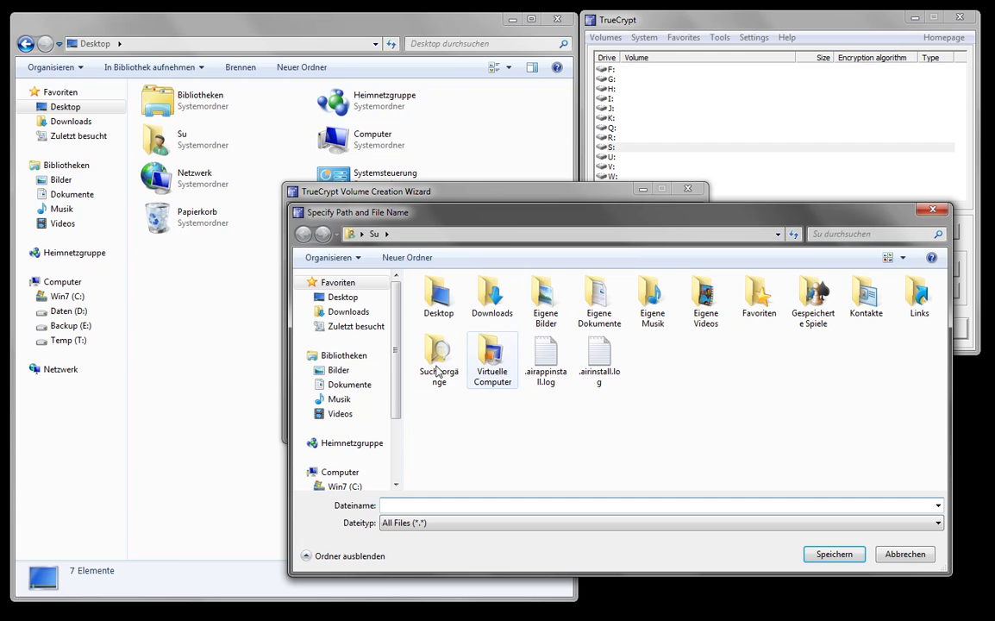
pyautogui.click(345, 298)
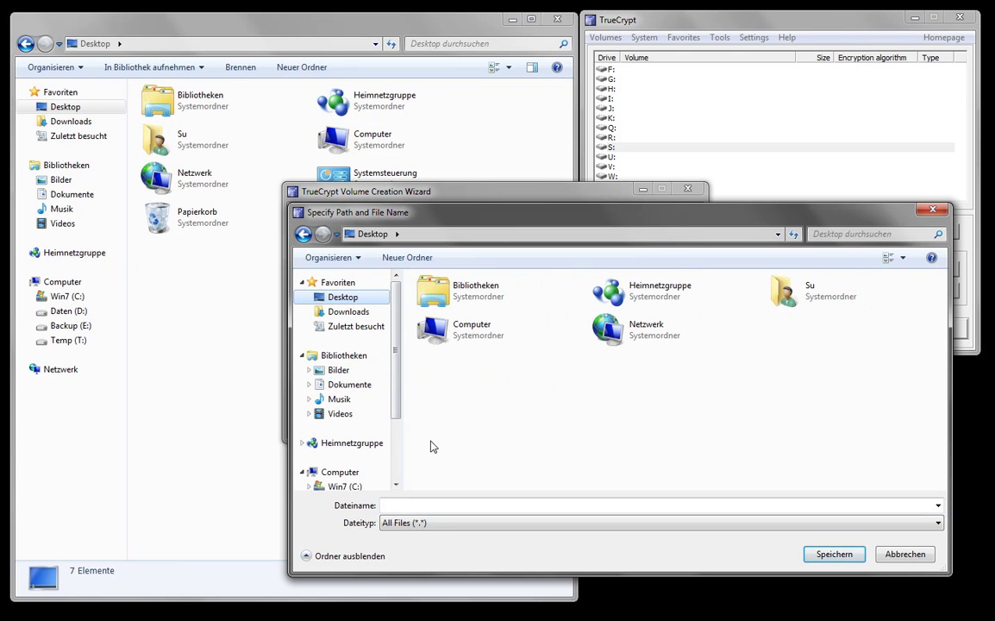
pyautogui.click(421, 504)
pyautogui.write('TopSecret.tc')
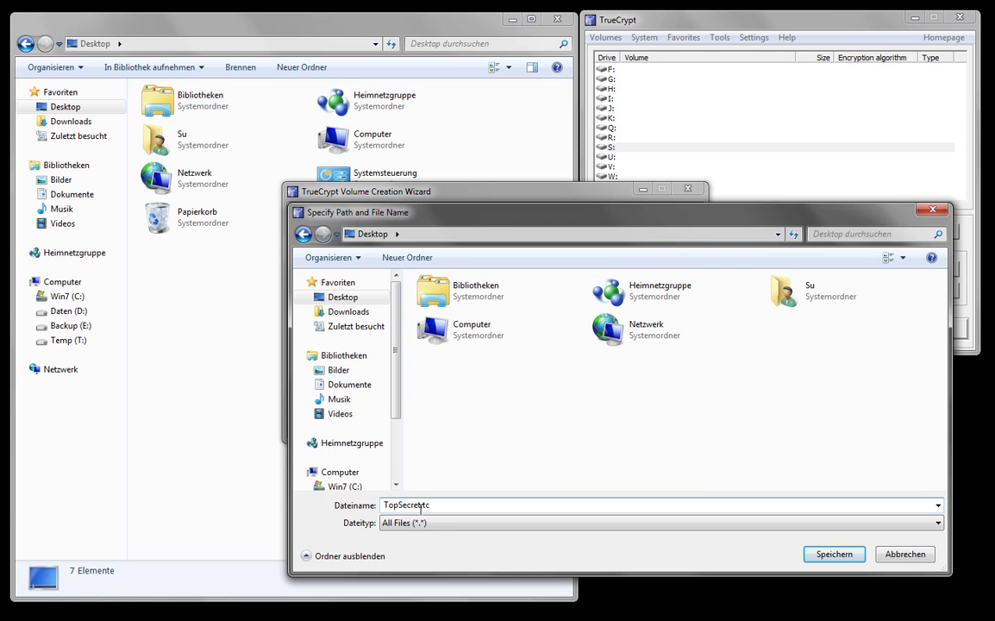
pyautogui.click(833, 554)
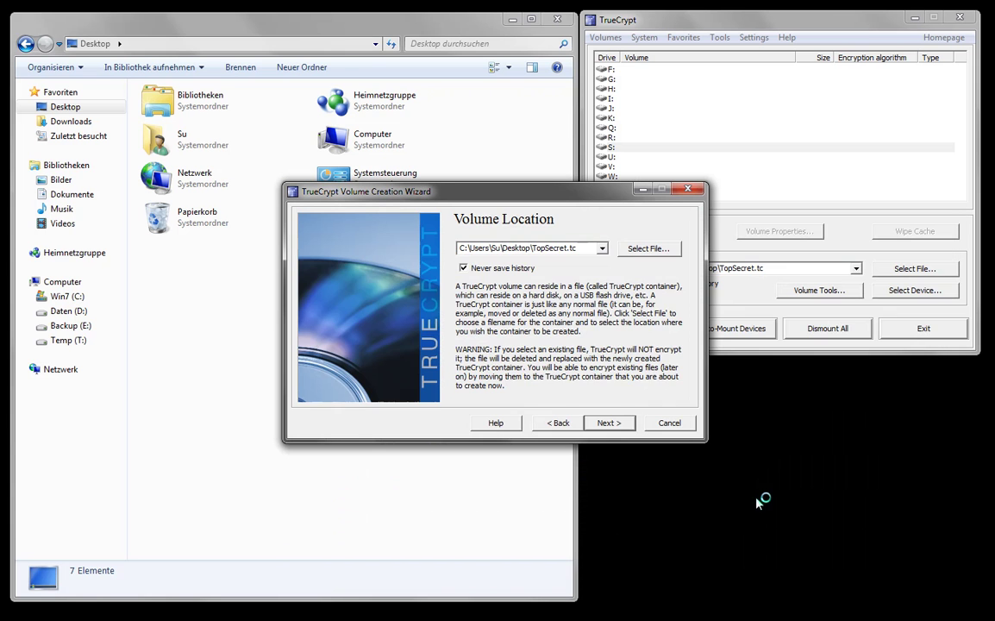
pyautogui.click(617, 422)
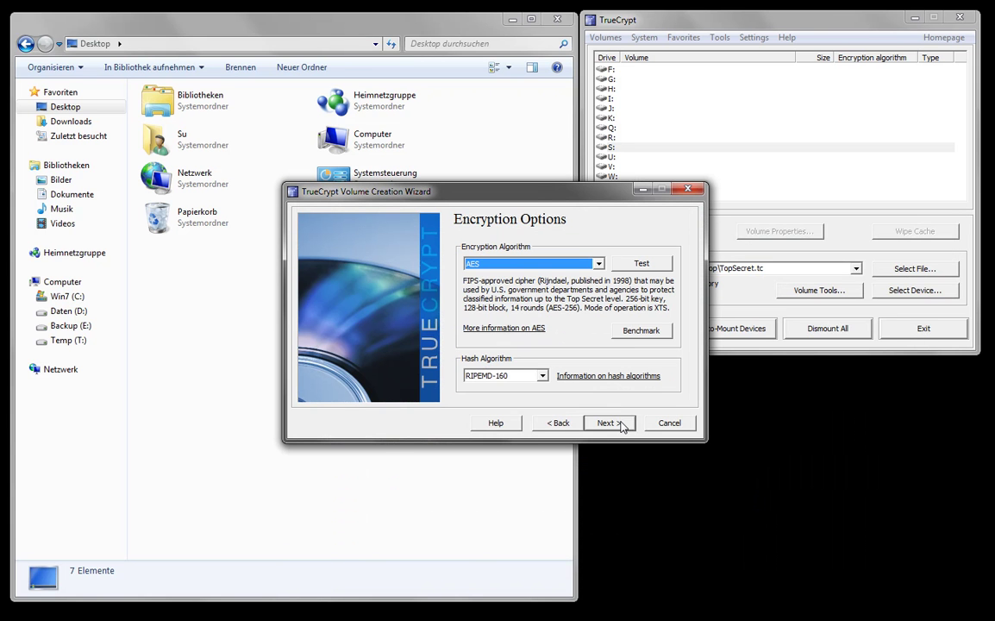
# Choose AES as the encryption algorithm and set the container size to 1 GB.
pyautogui.click(598, 262)
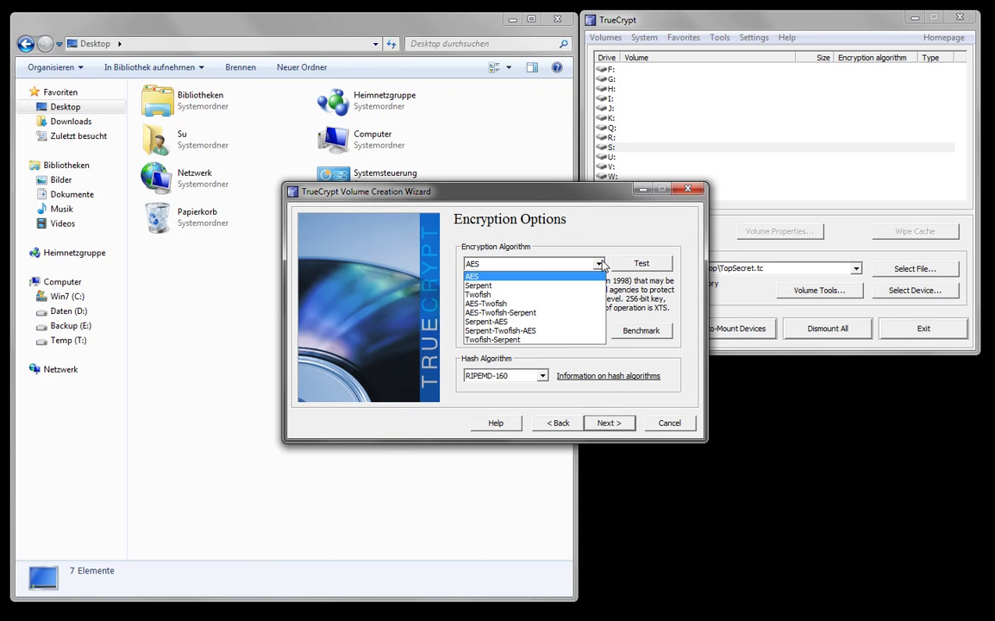
pyautogui.click(543, 276)
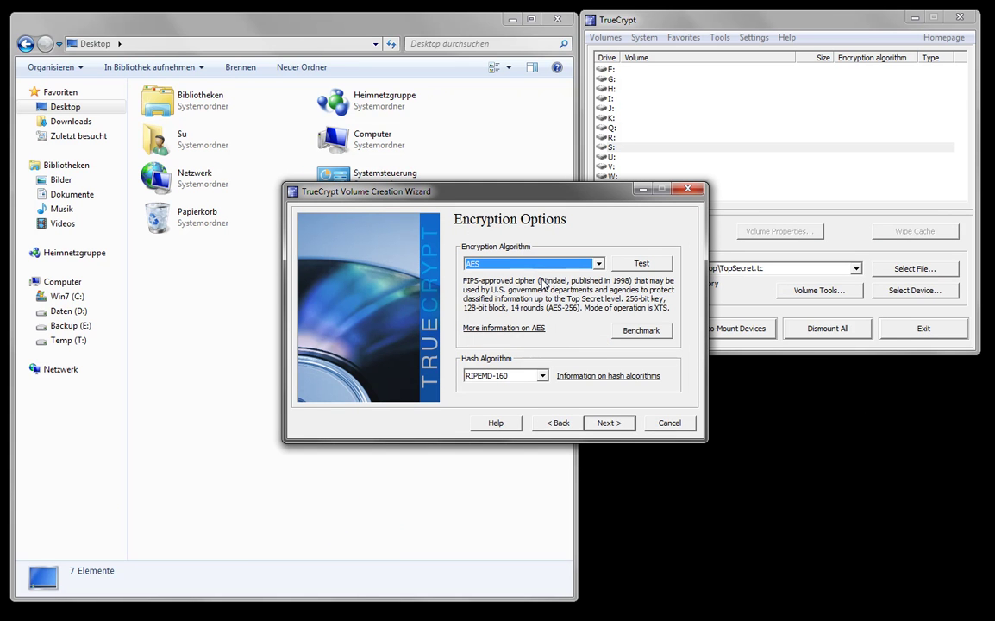
pyautogui.click(611, 424)
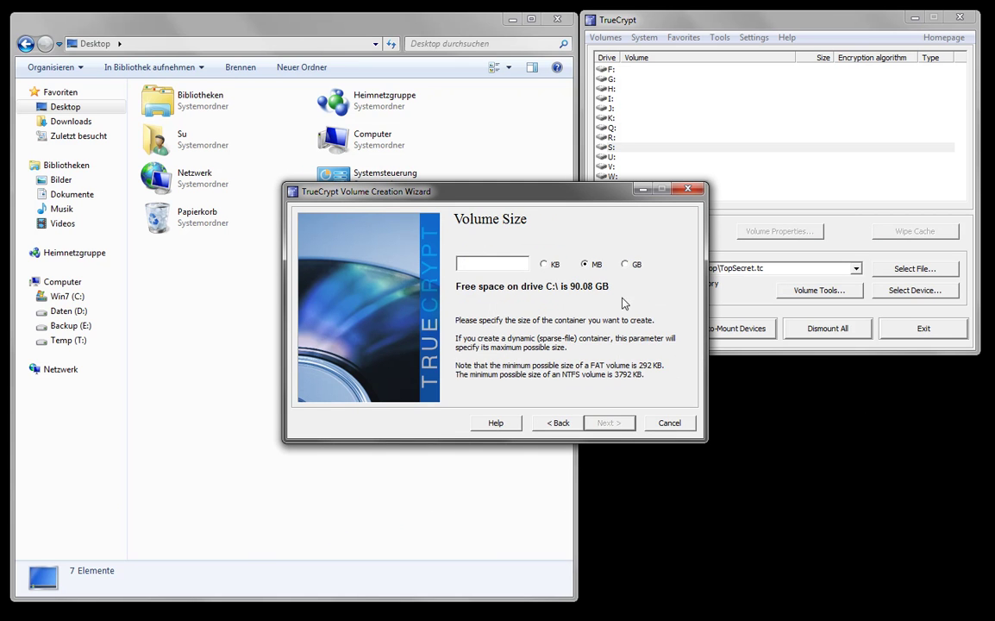
pyautogui.click(626, 266)
pyautogui.write('1')
pyautogui.click(608, 422)
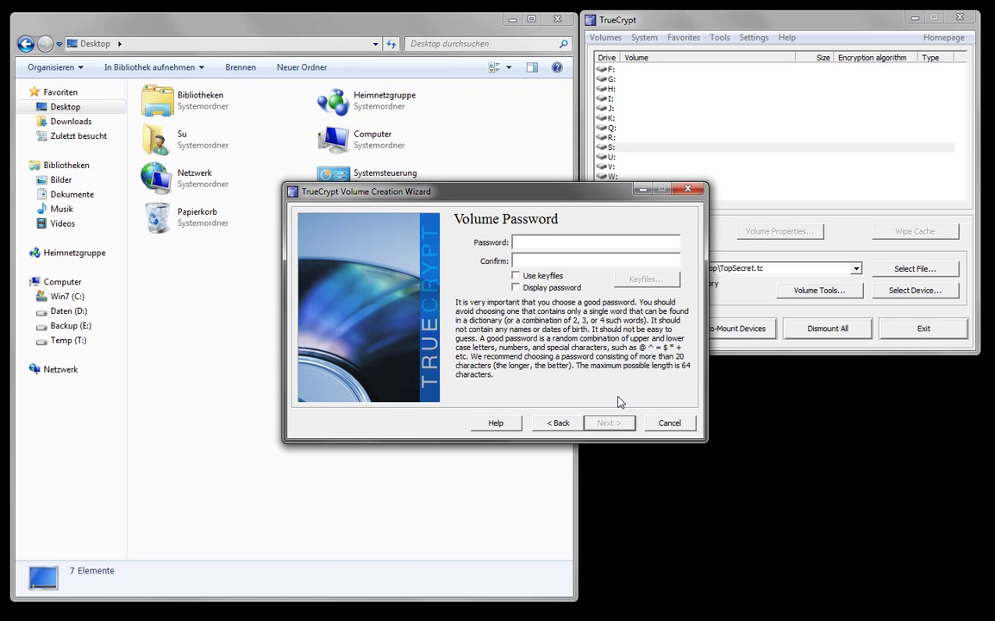
# Enter and confirm the volume password, accepting the use of a short password.
pyautogui.write('*')
pyautogui.click(596, 260)
pyautogui.write('******')
pyautogui.click(617, 423)
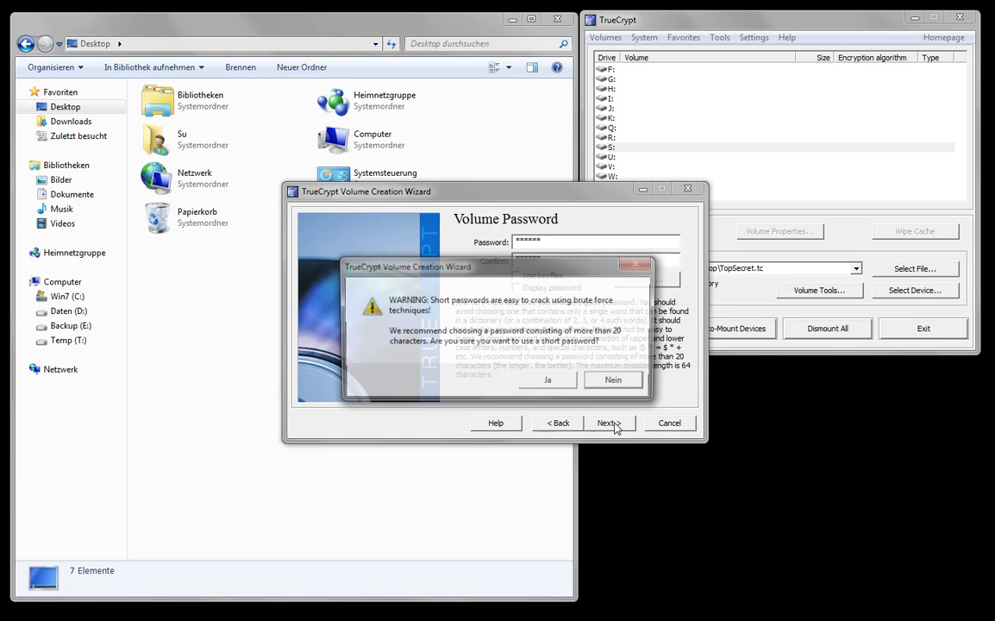
pyautogui.click(549, 383)
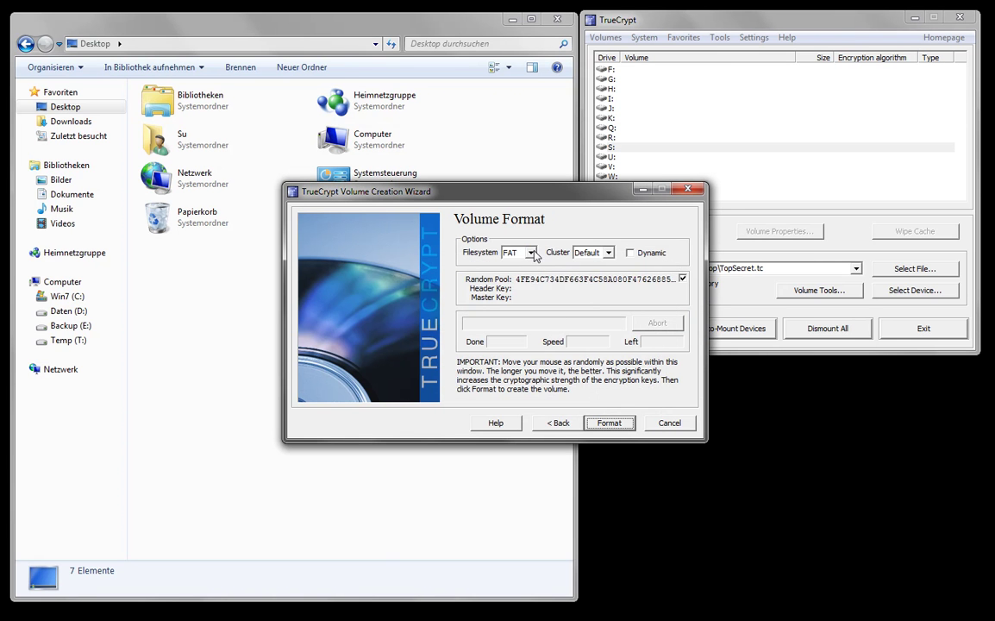
# Format the new volume with the FAT filesystem and exit the creation wizard.
pyautogui.click(531, 252)
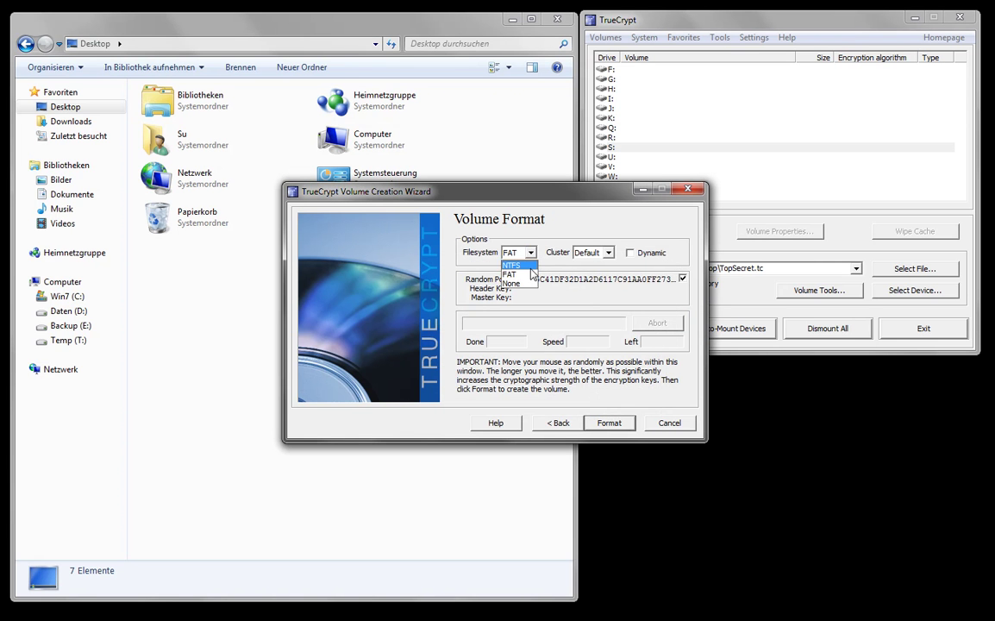
pyautogui.click(513, 276)
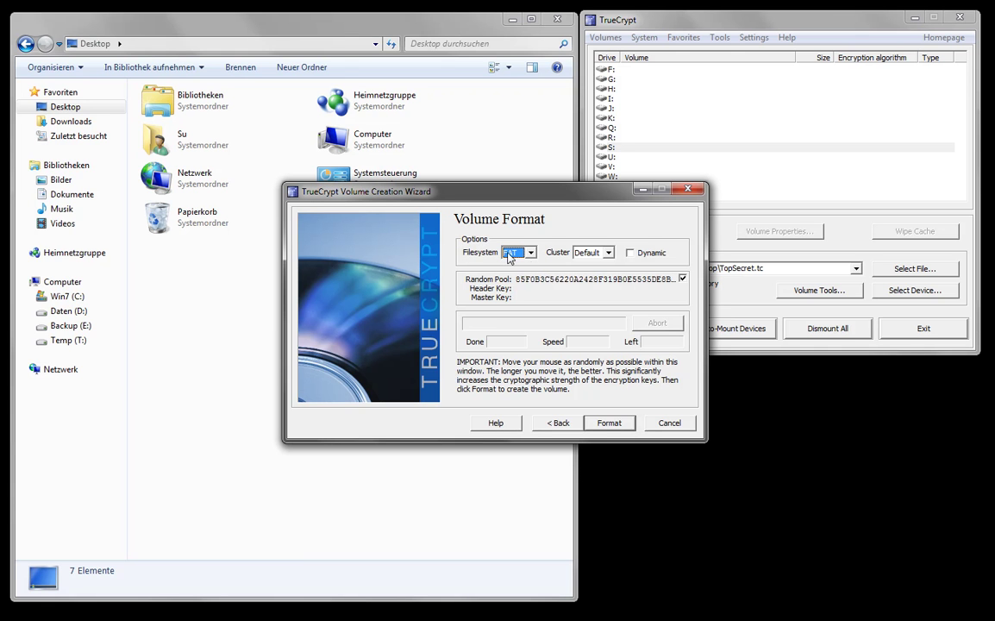
pyautogui.click(619, 424)
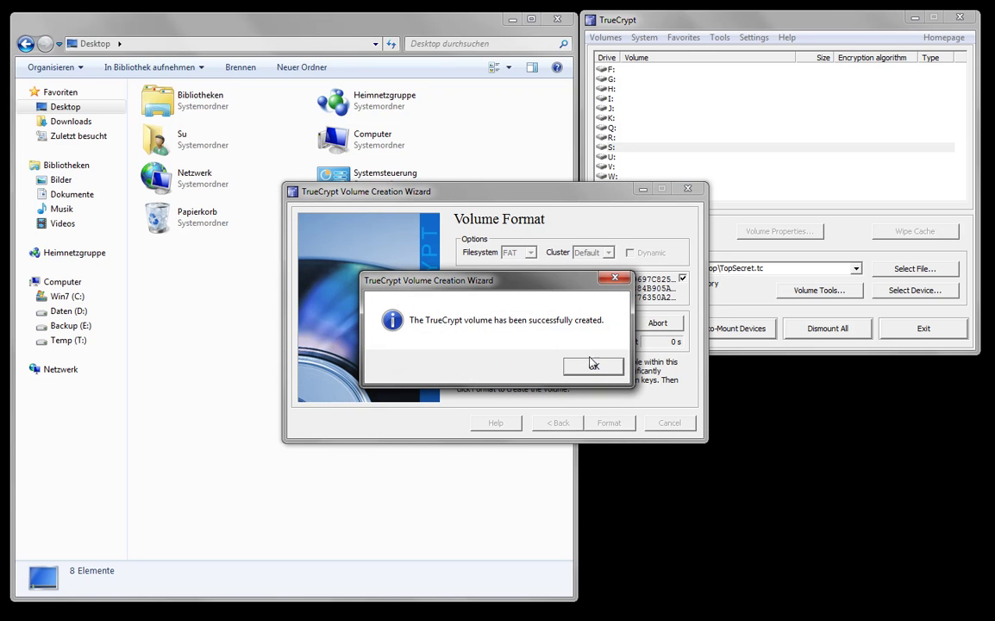
pyautogui.click(593, 366)
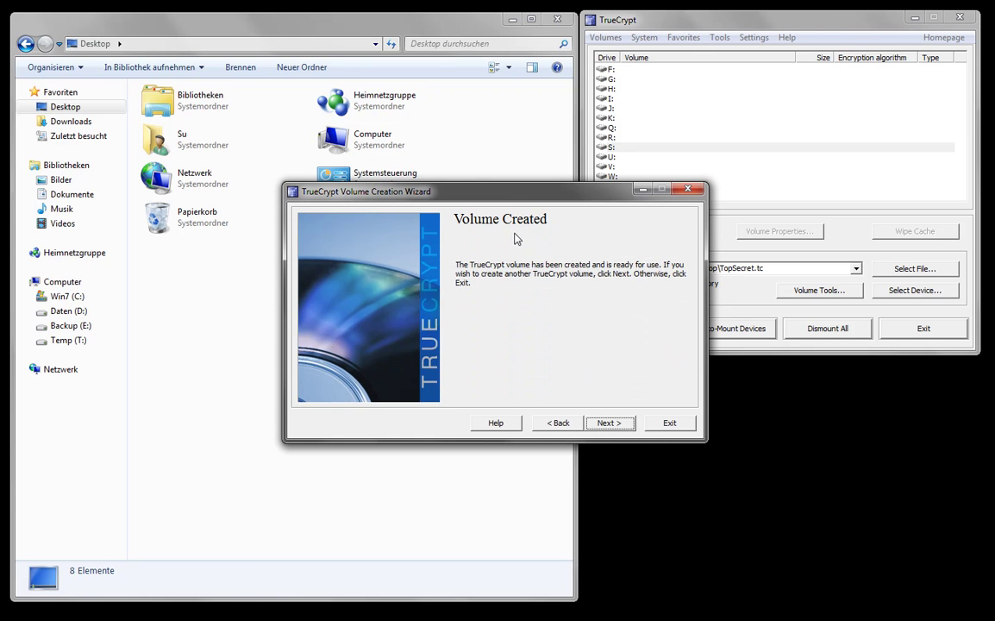
pyautogui.moveTo(509, 196); pyautogui.dragTo(422, 287)
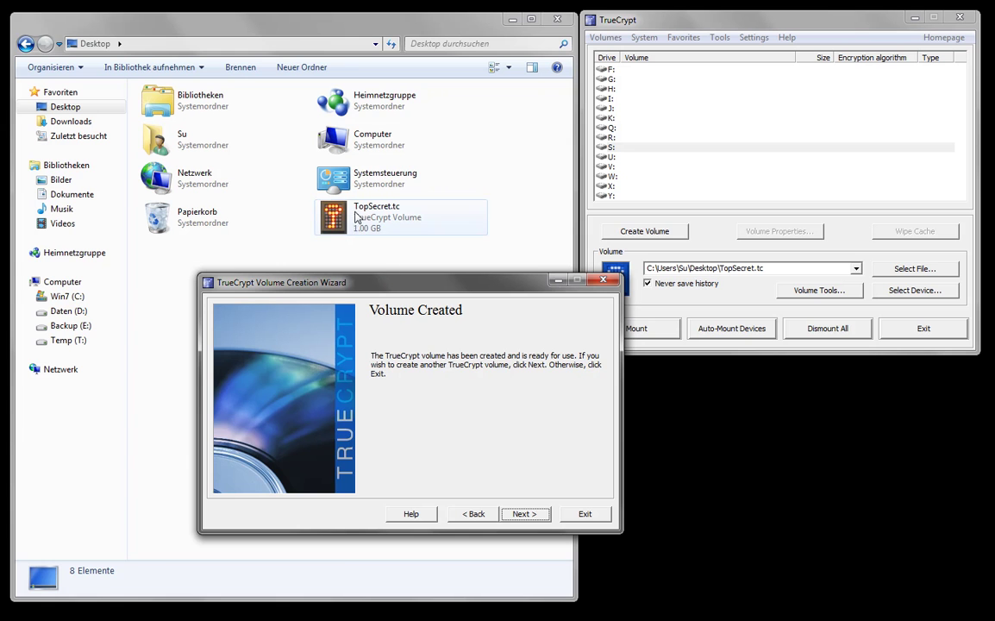
pyautogui.click(583, 512)
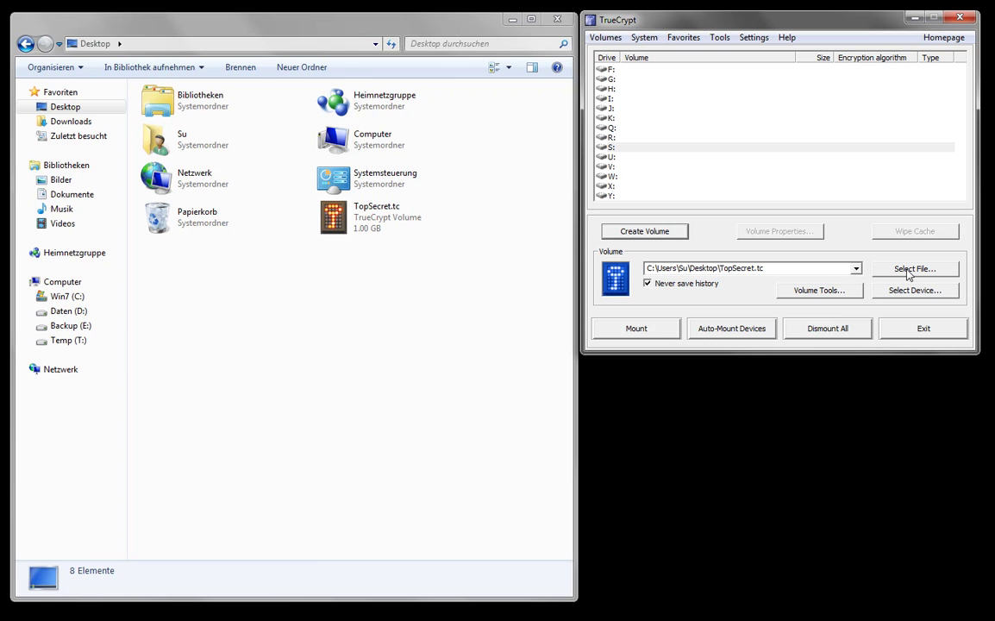
# Select TopSecret.tc from the Desktop and mount it as drive S: using the volume password.
pyautogui.click(856, 269)
pyautogui.click(856, 269)
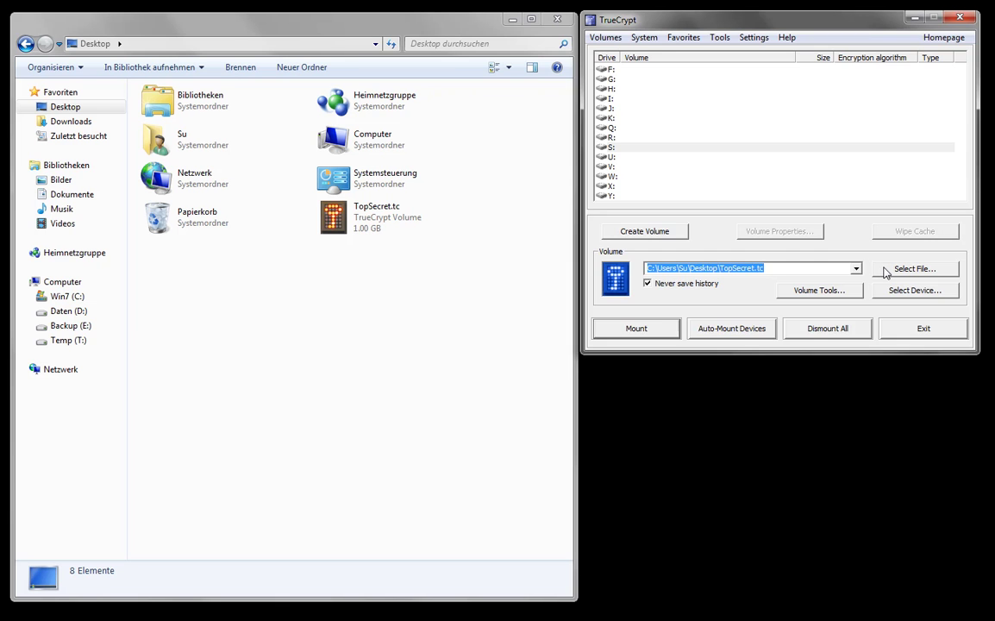
pyautogui.click(885, 270)
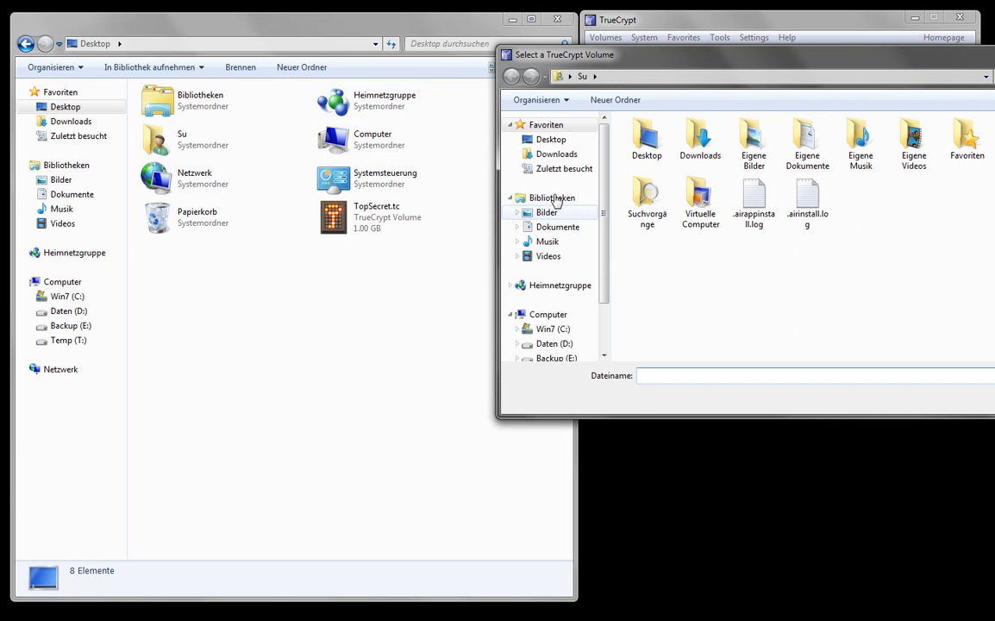
pyautogui.click(545, 140)
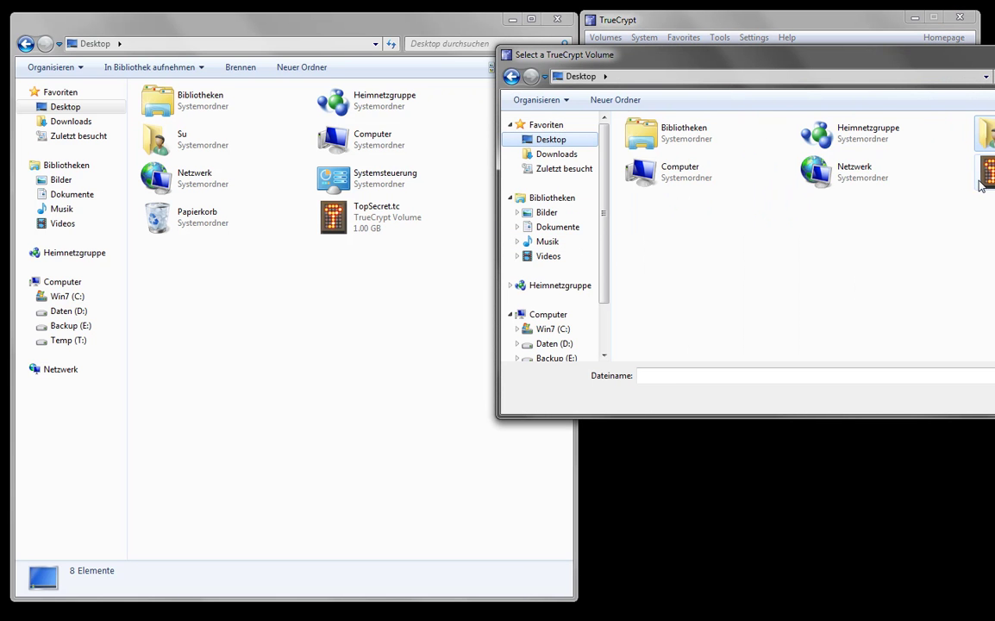
pyautogui.click(984, 173)
pyautogui.press('Return')
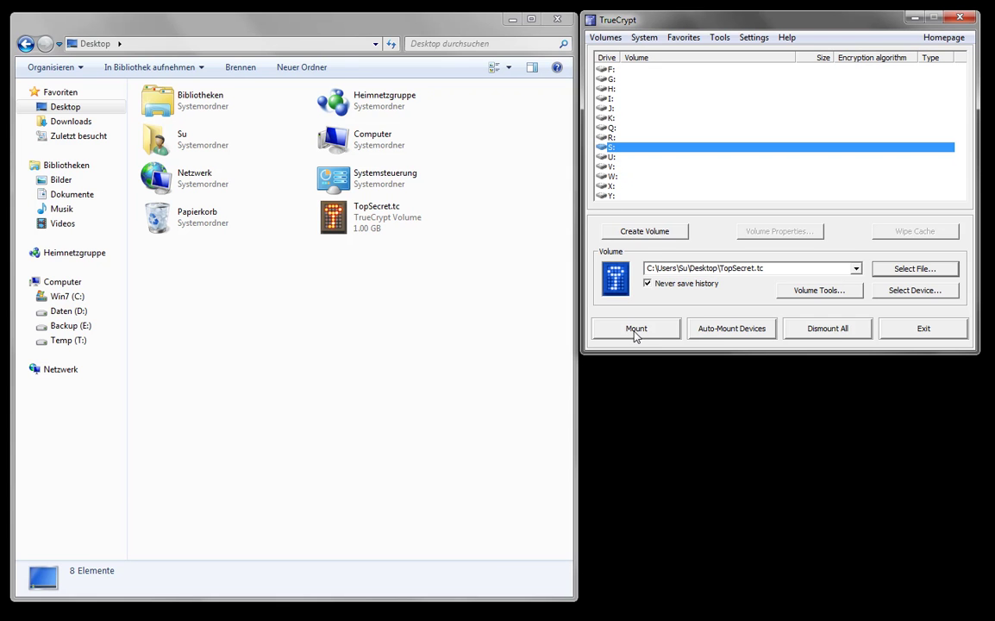
pyautogui.click(635, 329)
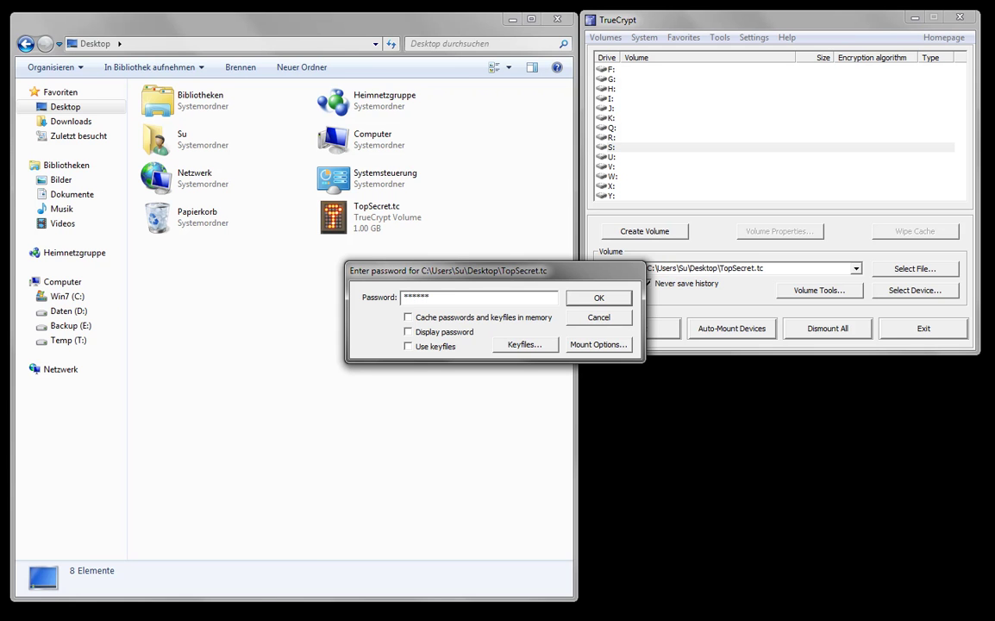
pyautogui.click(614, 301)
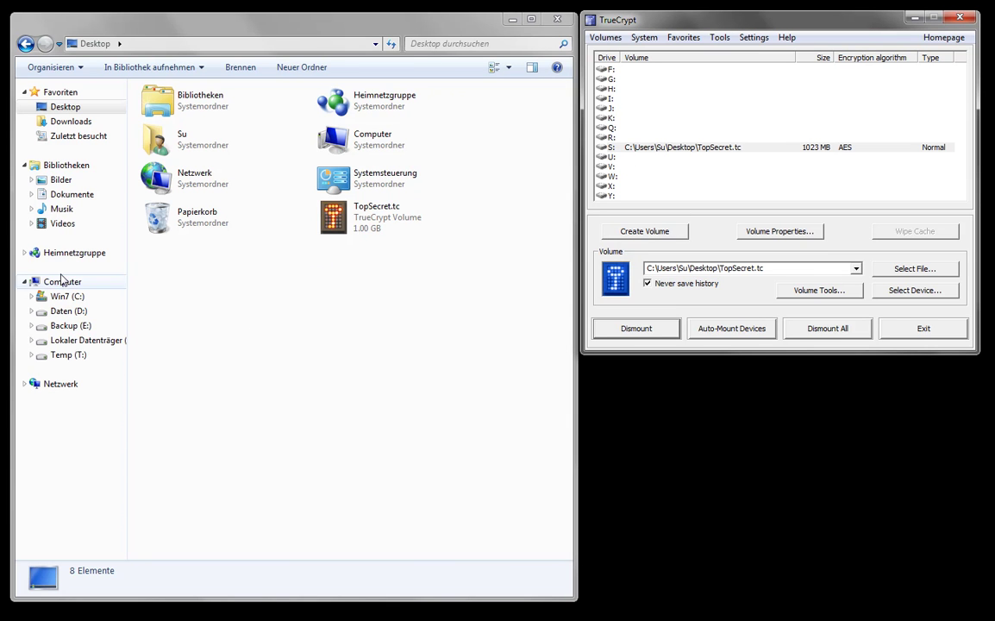
# Create a new Microsoft Word document named Holderio.docx on the mounted drive S:.
pyautogui.click(67, 339)
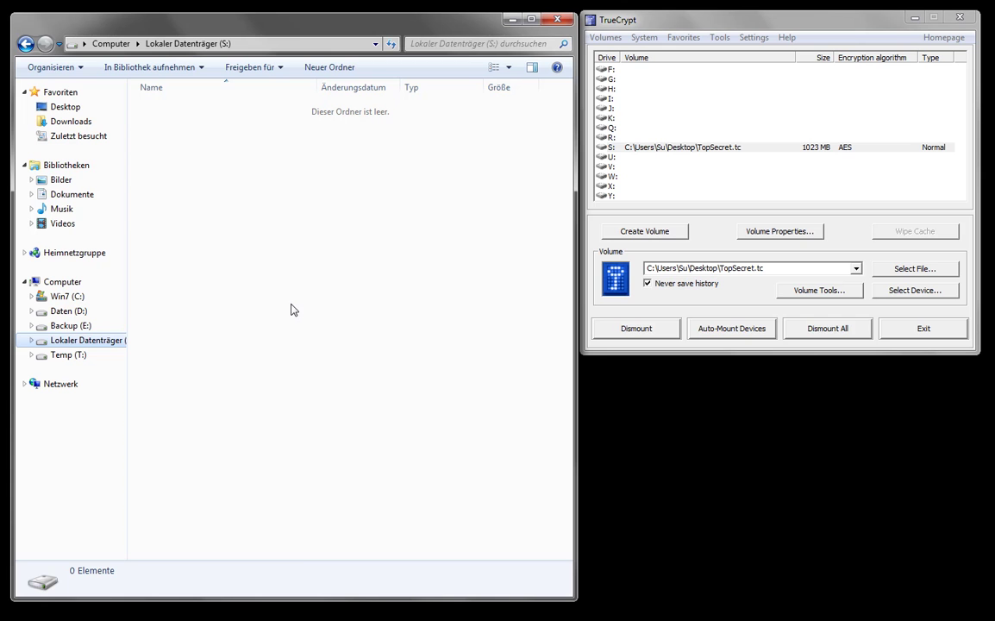
pyautogui.rightClick(214, 189)
pyautogui.moveTo(277, 360)
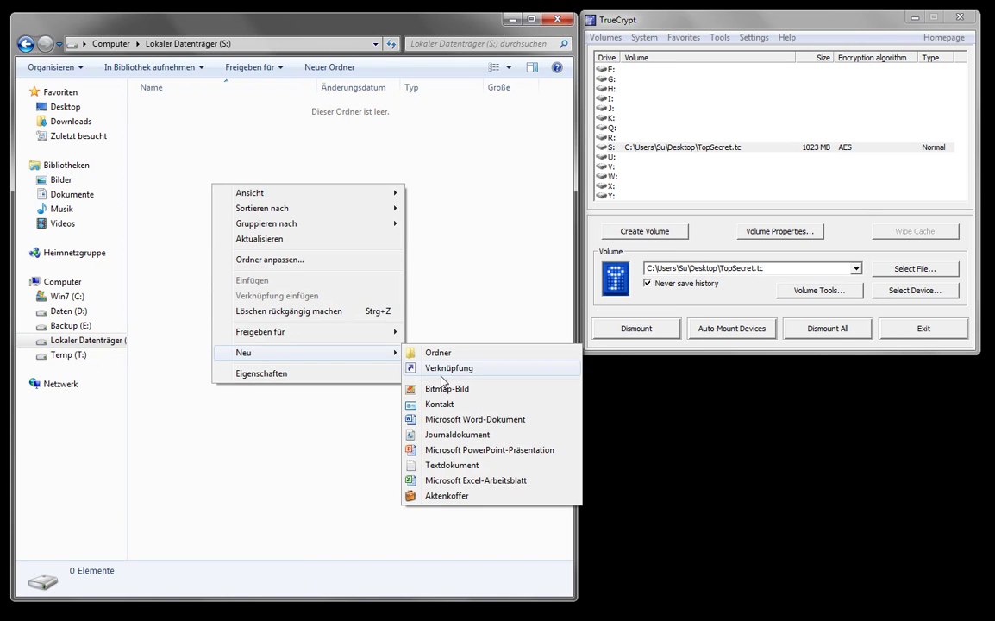
pyautogui.click(407, 415)
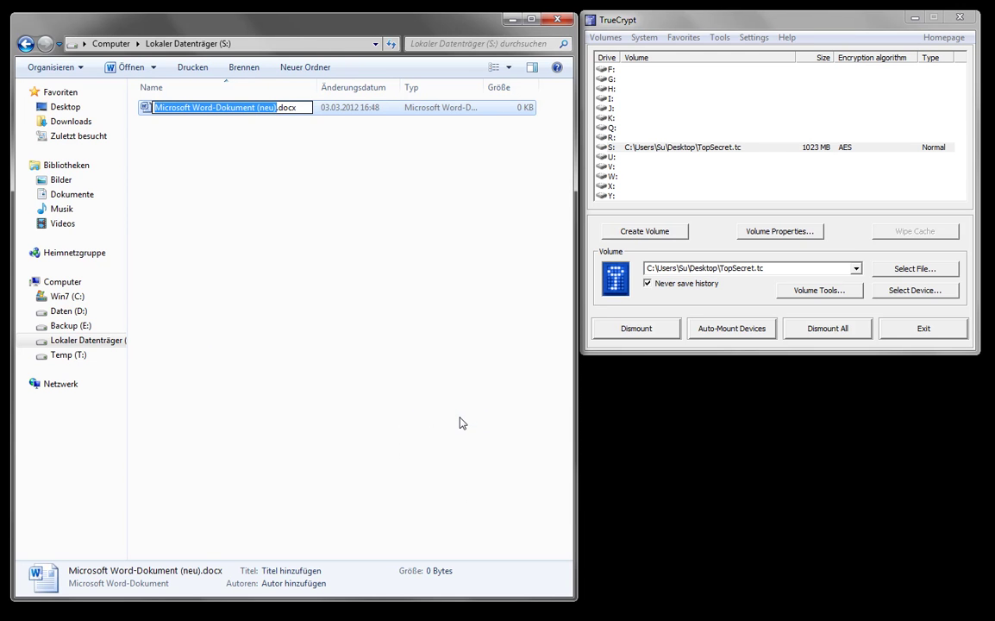
pyautogui.write('Holderio')
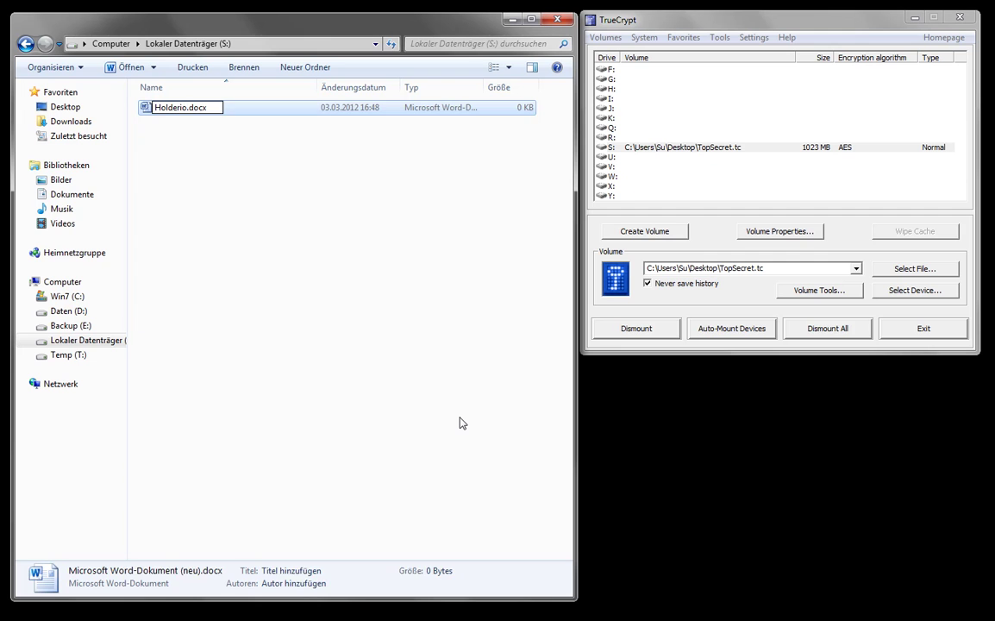
pyautogui.press('Return')
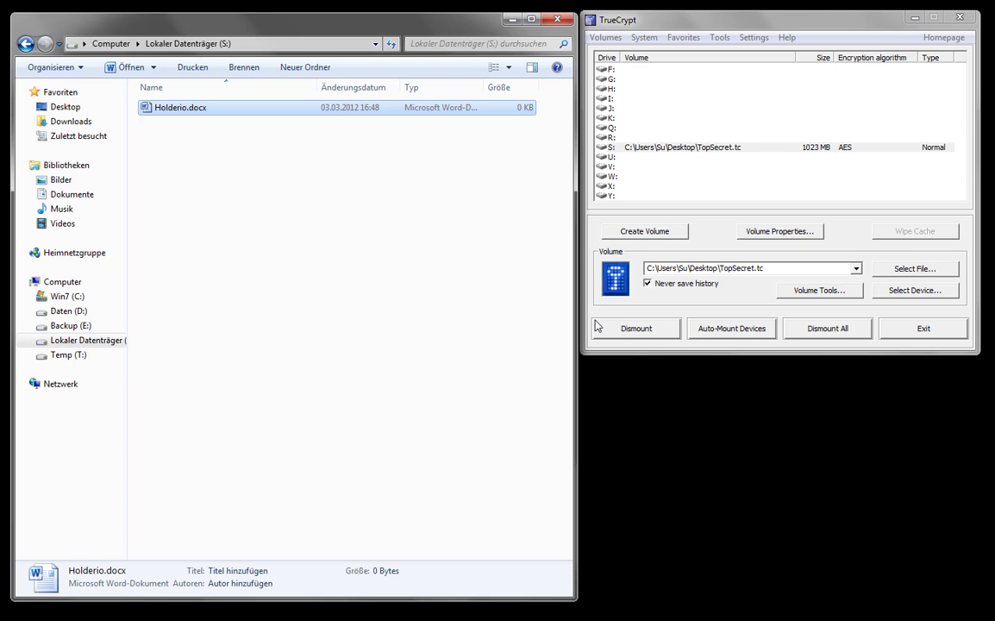
# Dismount the TopSecret.tc volume from drive S:.
pyautogui.click(626, 148)
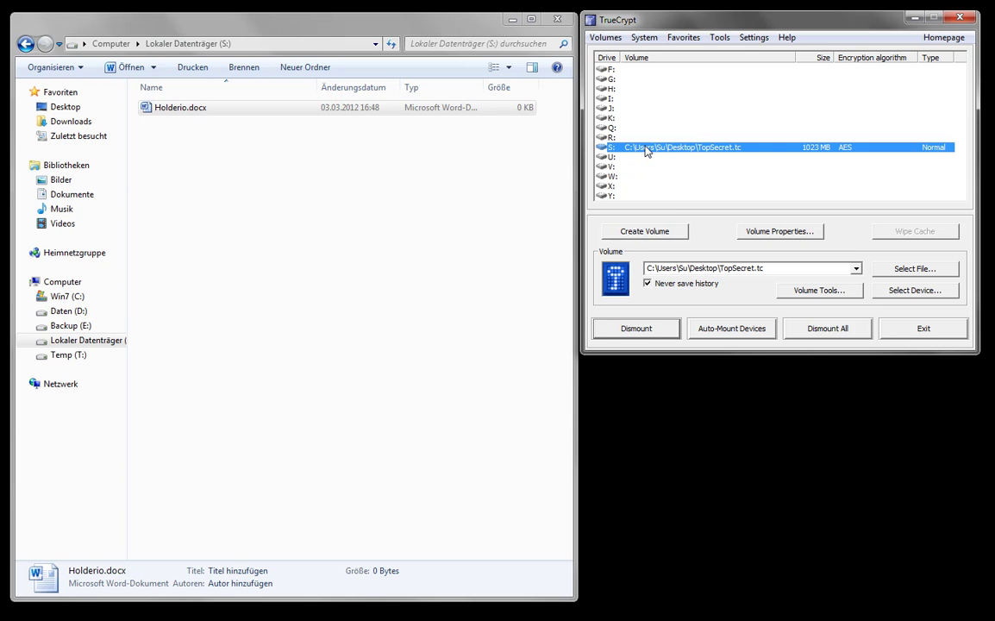
pyautogui.click(637, 328)
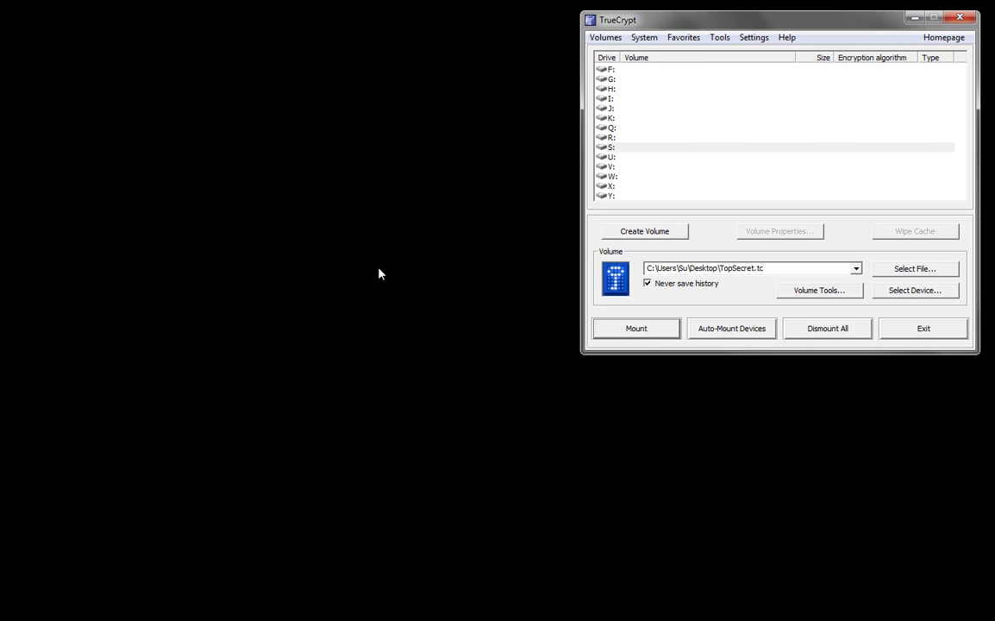
# Open a new Windows Explorer window and check the TopSecret.tc container file on the Desktop.
pyautogui.press('super+e')
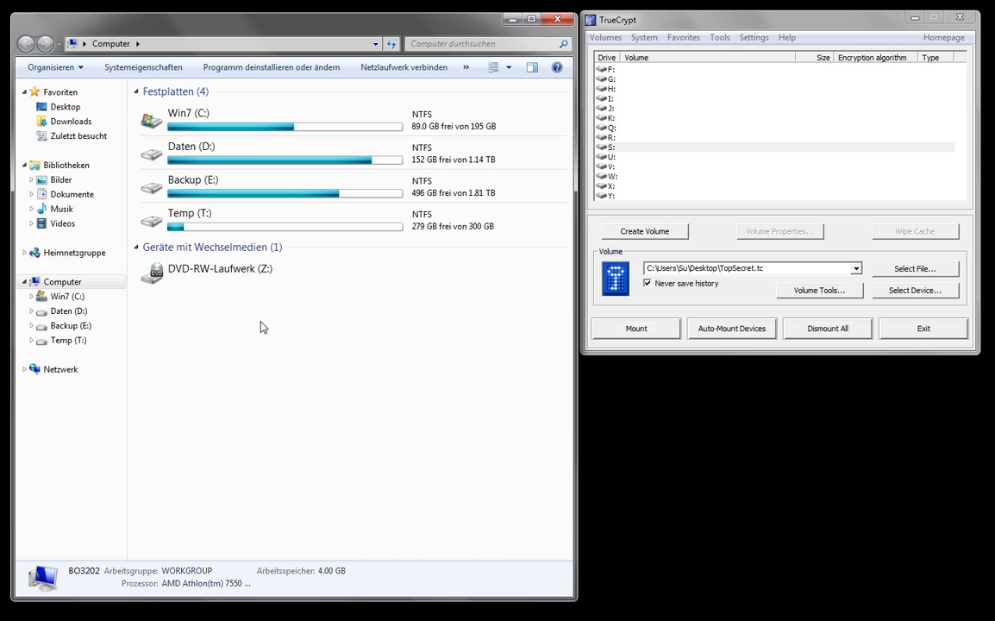
pyautogui.click(62, 106)
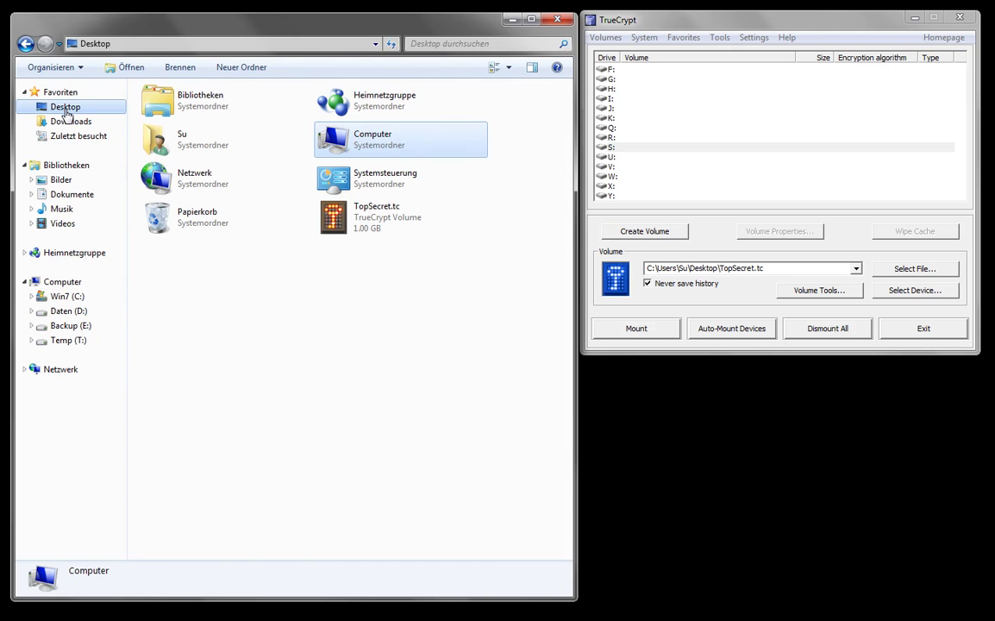
pyautogui.moveTo(368, 222)
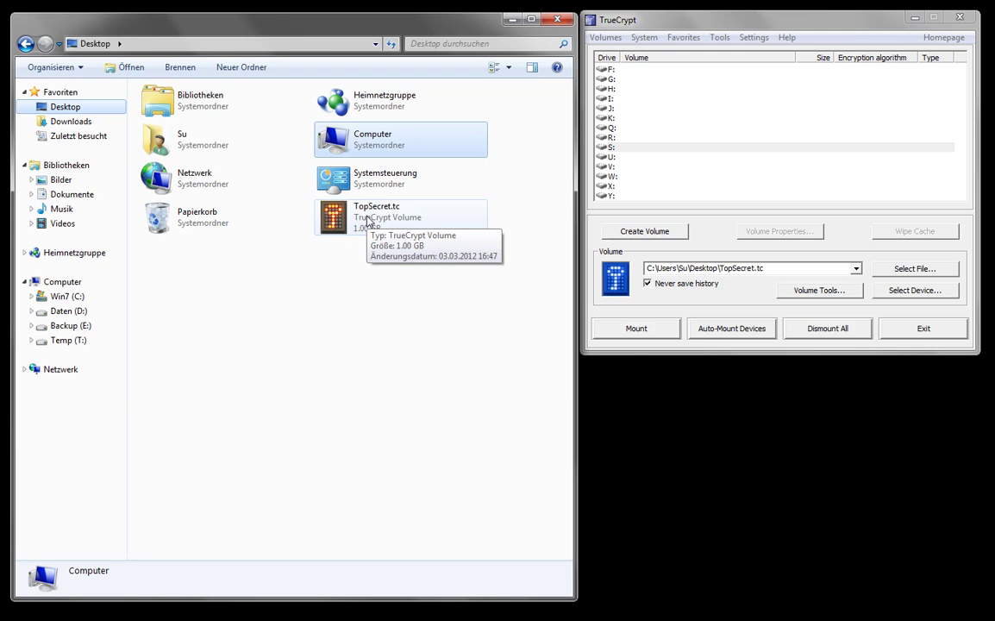